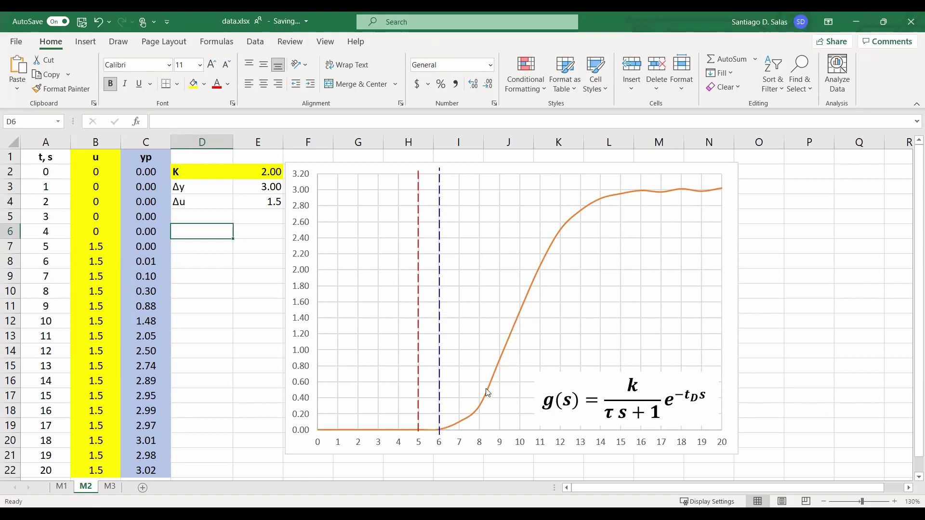
Step: Copy the red dashed vertical line at t = 5 and lay the copy across the chart along the 3.00 level
{"action": "left_click", "coordinate": [439, 264]}
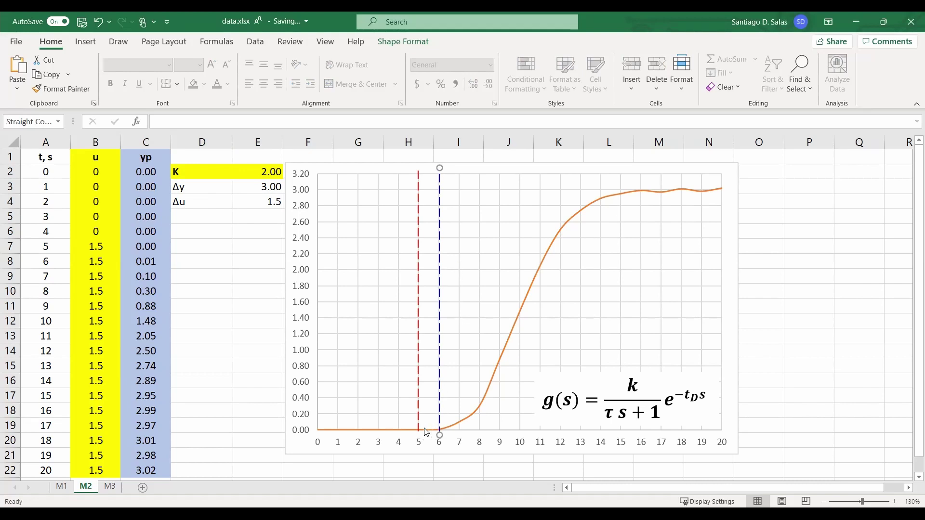
{"action": "left_click", "coordinate": [418, 219]}
{"action": "key", "text": "ctrl+c"}
{"action": "key", "text": "ctrl+v"}
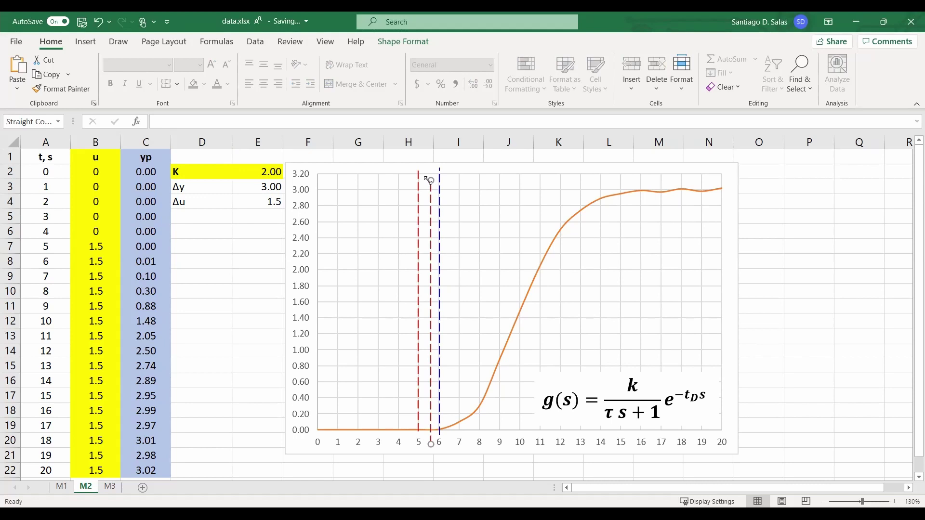
{"action": "left_click_drag", "start_coordinate": [431, 181], "coordinate": [320, 191]}
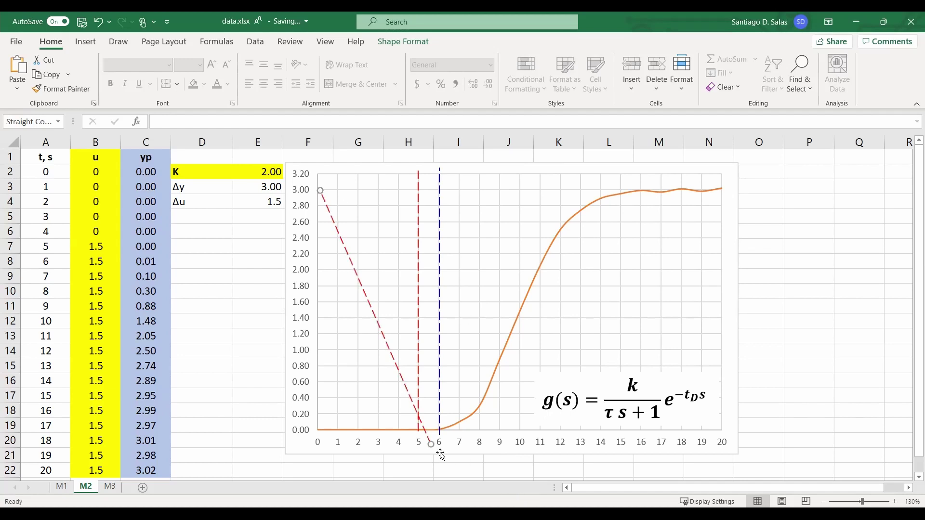
{"action": "left_click_drag", "start_coordinate": [430, 445], "coordinate": [741, 189]}
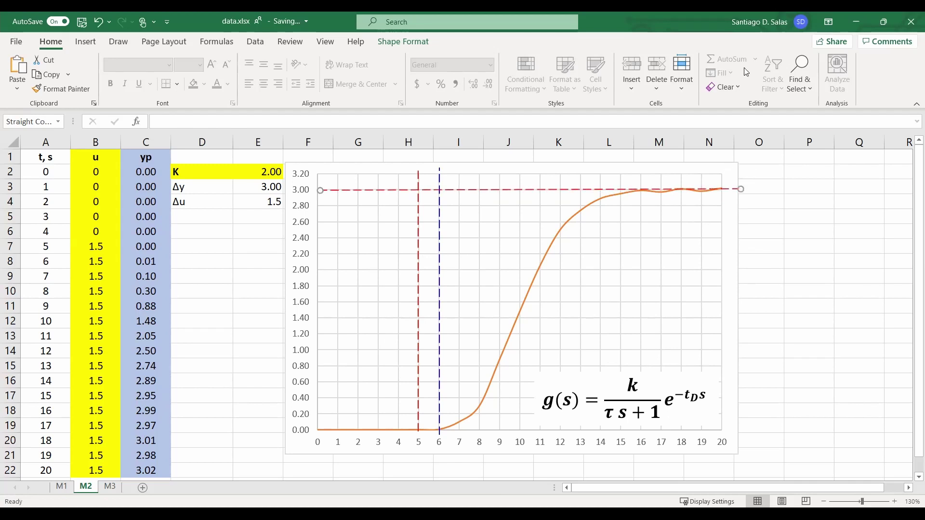
Step: Level the copied red line by setting its shape height to 0"
{"action": "left_click", "coordinate": [404, 41]}
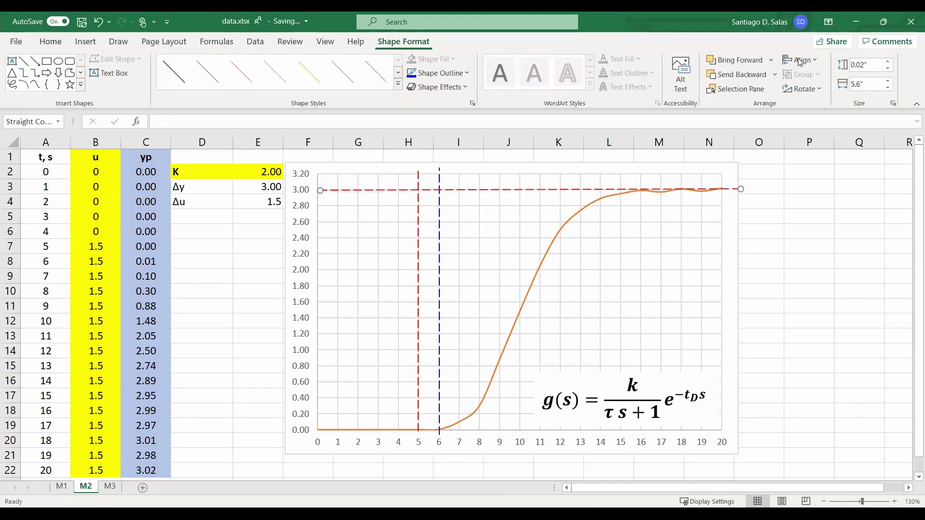
{"action": "left_click", "coordinate": [867, 65]}
{"action": "type", "text": "0"}
{"action": "key", "text": "Return"}
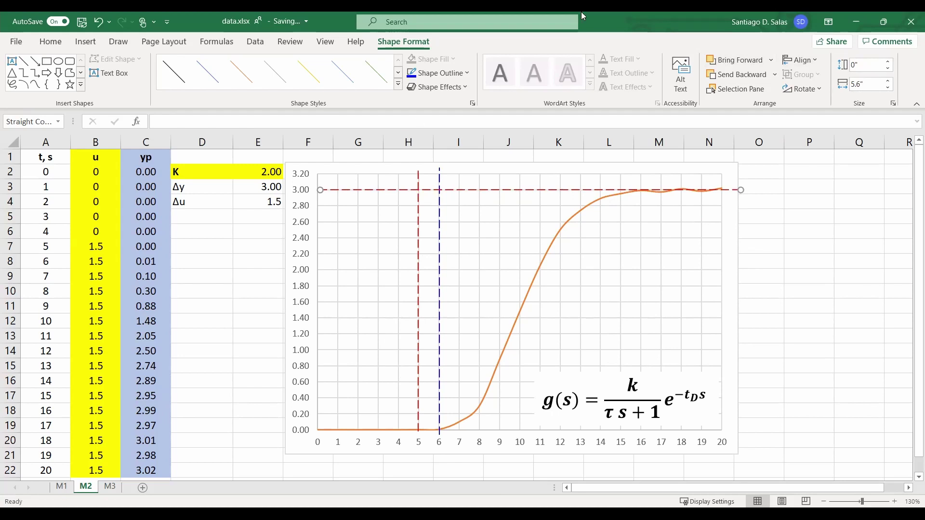
Step: Duplicate the blue dashed vertical line at t = 6 and slant the copy toward about t = 12.5 at the chart's upper edge
{"action": "left_click", "coordinate": [439, 237]}
{"action": "left_click", "coordinate": [440, 234]}
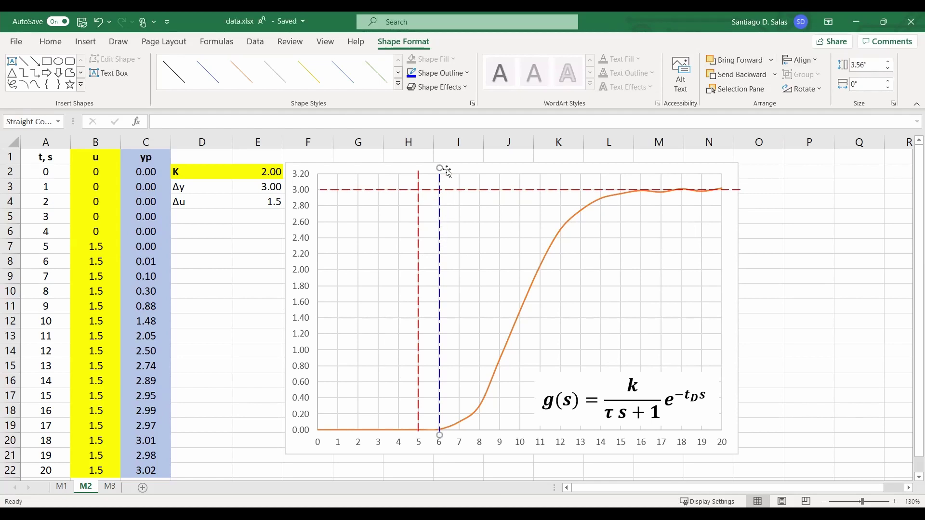
{"action": "left_click_drag", "start_coordinate": [439, 168], "coordinate": [478, 167]}
{"action": "key", "text": "ctrl+z"}
{"action": "key", "text": "ctrl+d"}
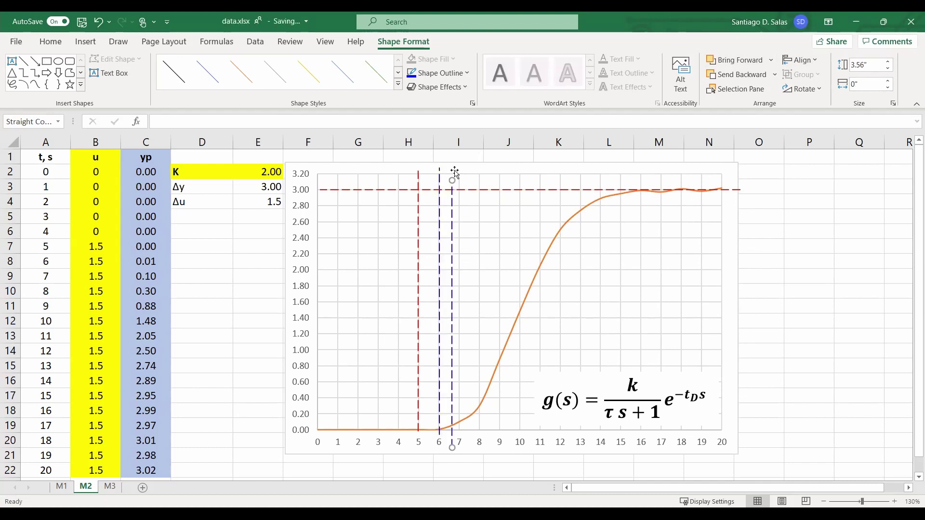
{"action": "left_click_drag", "start_coordinate": [451, 253], "coordinate": [438, 246]}
{"action": "left_click_drag", "start_coordinate": [438, 173], "coordinate": [571, 173]}
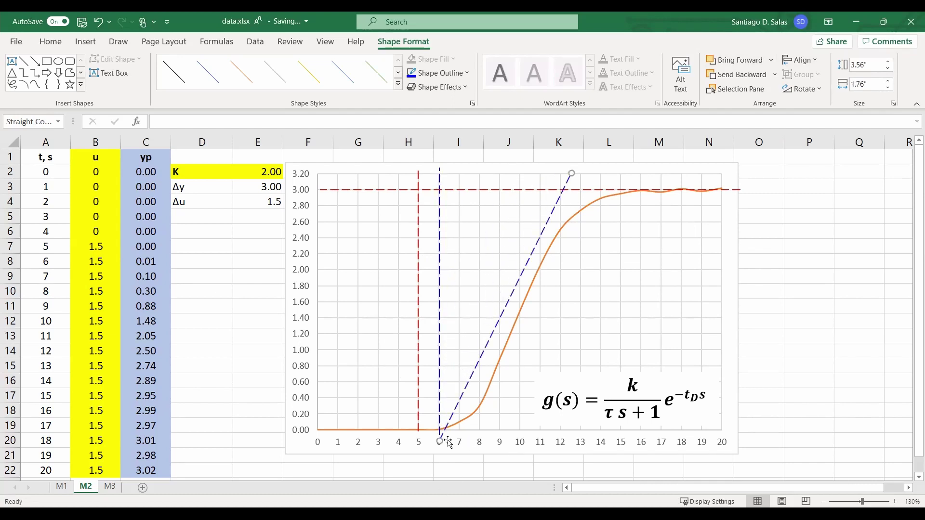
Step: Adjust both ends of the slanted blue line until it is tangent to the steepest part of the response curve
{"action": "left_click_drag", "start_coordinate": [439, 441], "coordinate": [438, 430]}
{"action": "left_click_drag", "start_coordinate": [572, 173], "coordinate": [602, 163]}
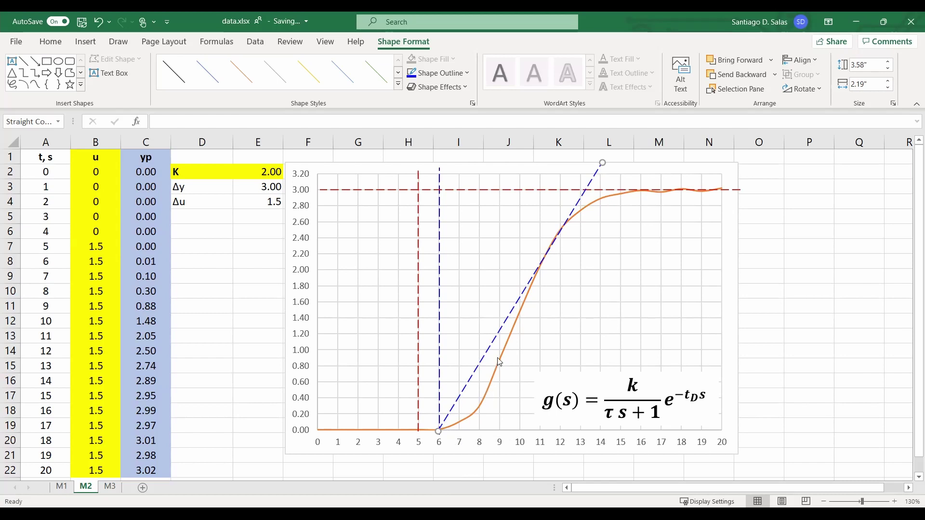
{"action": "mouse_move", "coordinate": [602, 163]}
{"action": "left_mouse_down"}
{"action": "mouse_move", "coordinate": [747, 232]}
{"action": "mouse_move", "coordinate": [824, 252]}
{"action": "mouse_move", "coordinate": [646, 180]}
{"action": "mouse_move", "coordinate": [576, 183]}
{"action": "mouse_move", "coordinate": [601, 159]}
{"action": "left_mouse_up"}
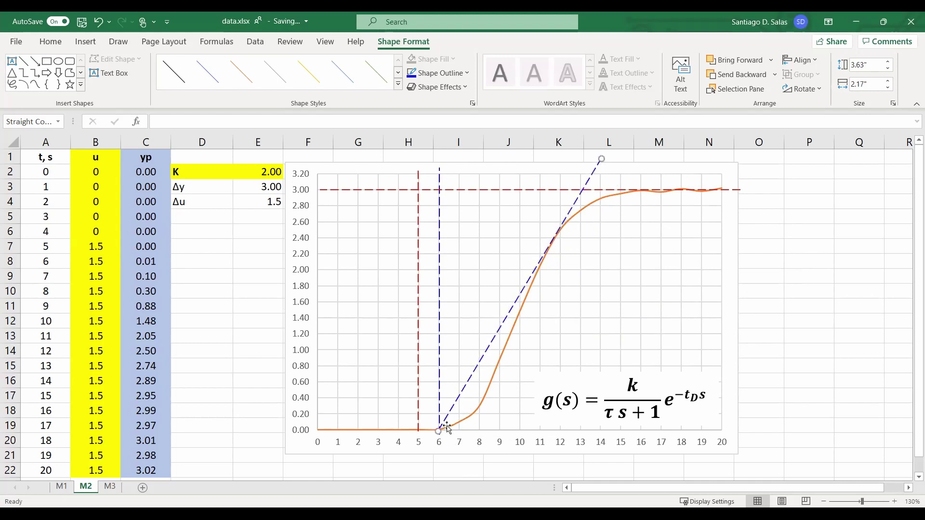
{"action": "left_click_drag", "start_coordinate": [449, 435], "coordinate": [456, 460]}
{"action": "left_click_drag", "start_coordinate": [603, 158], "coordinate": [592, 150]}
{"action": "left_click_drag", "start_coordinate": [457, 461], "coordinate": [455, 457]}
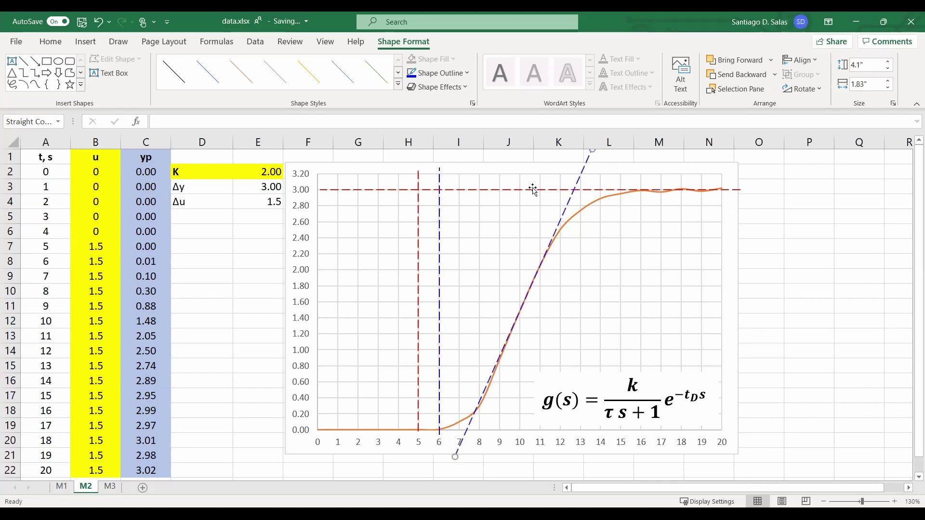
{"action": "left_click_drag", "start_coordinate": [594, 151], "coordinate": [589, 154]}
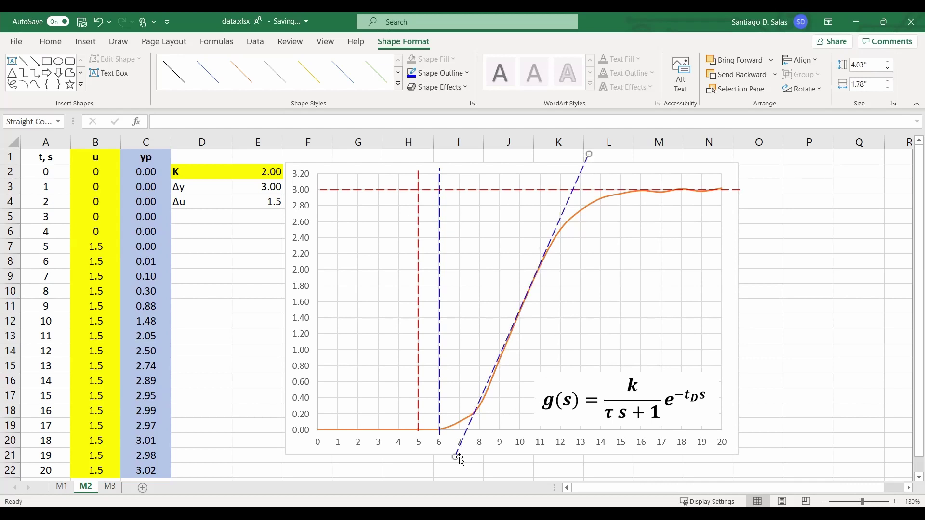
{"action": "left_click_drag", "start_coordinate": [457, 458], "coordinate": [458, 458]}
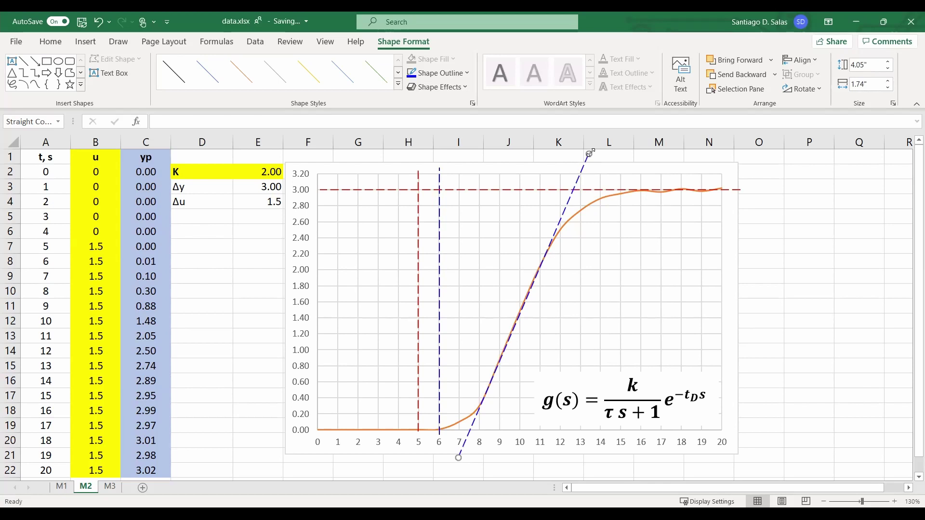
{"action": "left_click_drag", "start_coordinate": [589, 152], "coordinate": [588, 152]}
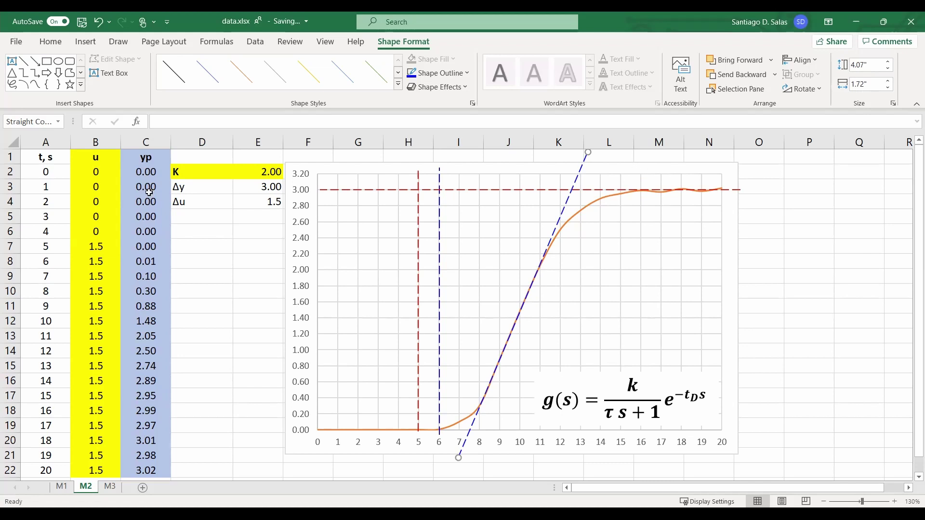
Step: Copy the red vertical line at t = 5 and place it where the tangent crosses the 3.00 line
{"action": "left_click", "coordinate": [418, 241]}
{"action": "key", "text": "ctrl+c"}
{"action": "key", "text": "ctrl+v"}
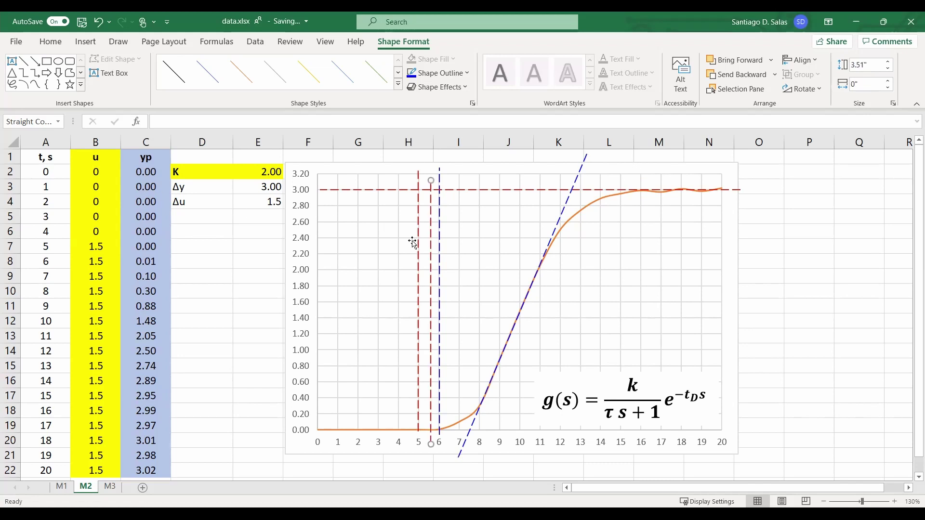
{"action": "left_click_drag", "start_coordinate": [433, 243], "coordinate": [570, 234]}
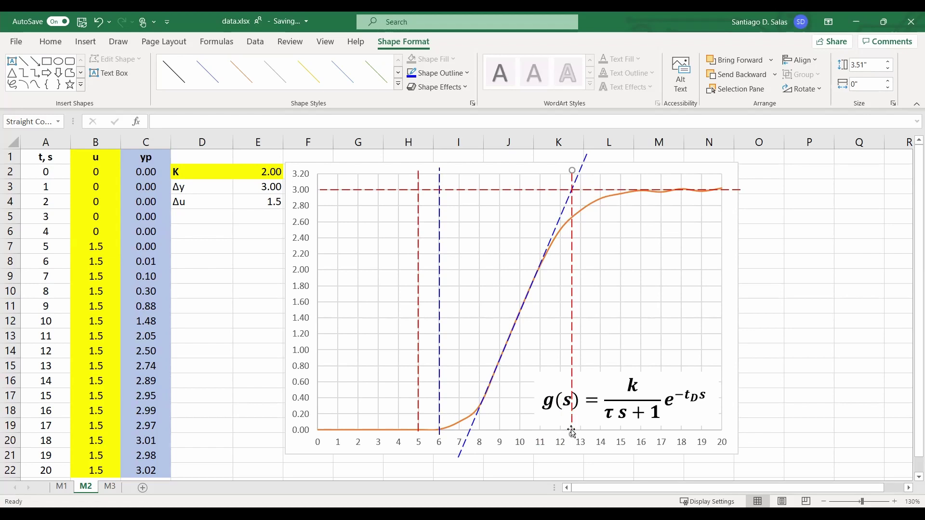
Step: Move the g(s) equation up and to the right, clear of the red vertical line at the tangent's upper crossing
{"action": "left_click", "coordinate": [592, 378]}
{"action": "left_click_drag", "start_coordinate": [592, 371], "coordinate": [662, 283]}
{"action": "left_click_drag", "start_coordinate": [788, 313], "coordinate": [827, 312]}
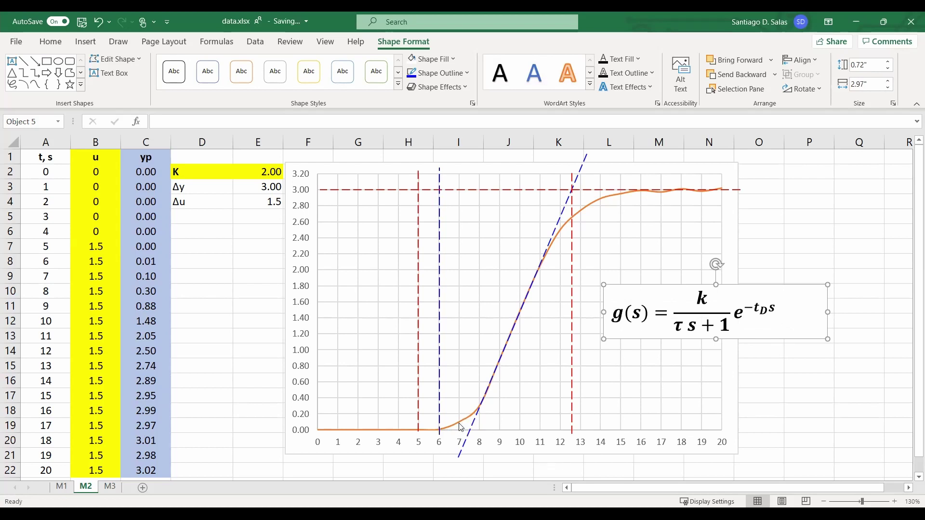
Step: Duplicate the red vertical line near t = 12.6 and place the copy where the tangent crosses the zero level, about t = 7.5
{"action": "mouse_move", "coordinate": [464, 425]}
{"action": "left_click", "coordinate": [573, 248]}
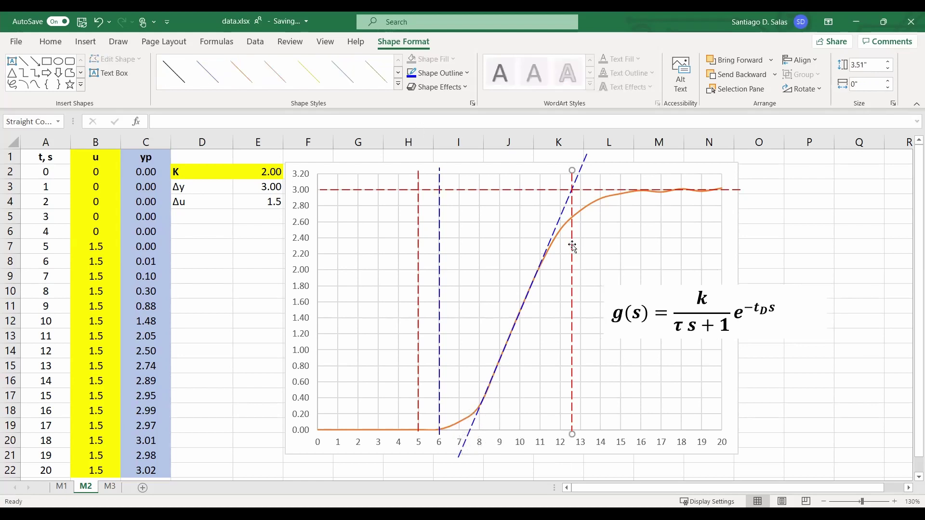
{"action": "key", "text": "ctrl+d"}
{"action": "left_click_drag", "start_coordinate": [583, 258], "coordinate": [468, 252]}
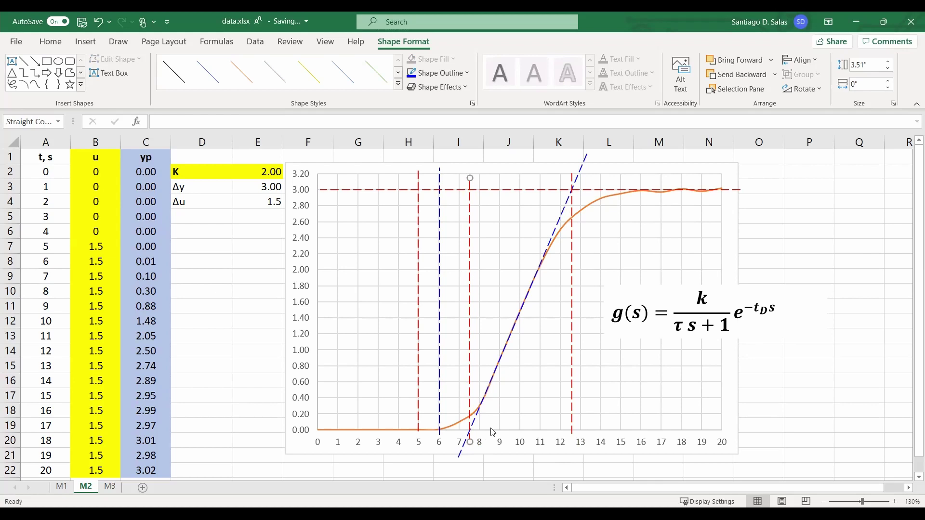
Step: Enter the label td in D6 and its value 2.6 in E6
{"action": "left_click", "coordinate": [210, 231]}
{"action": "type", "text": "td"}
{"action": "key", "text": "Tab"}
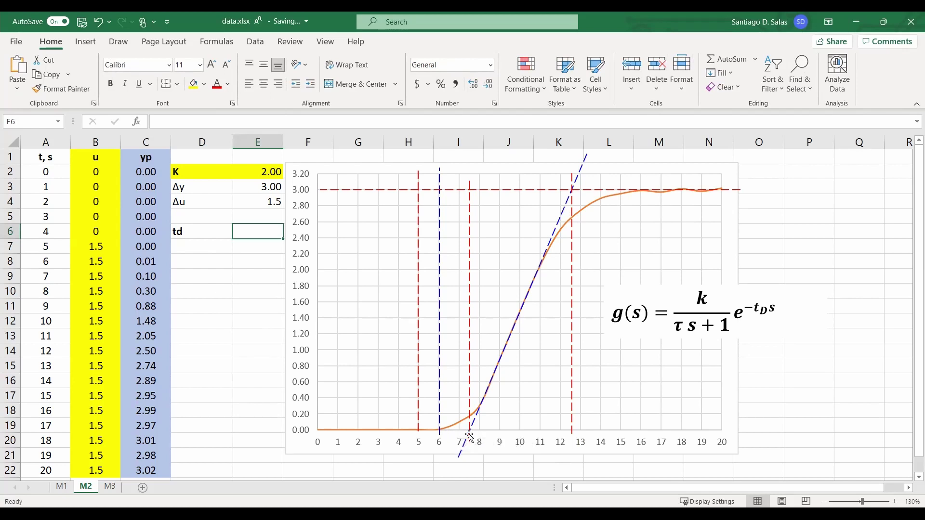
{"action": "type", "text": "2.6"}
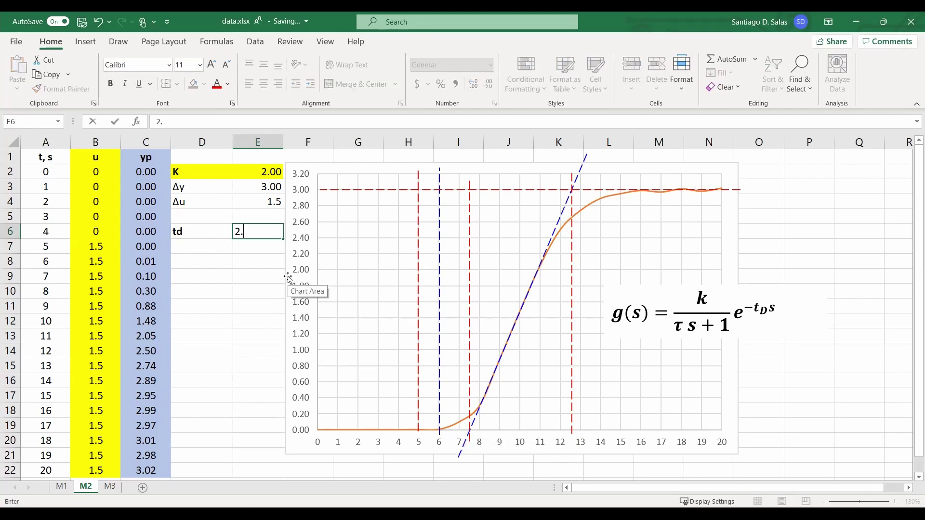
{"action": "key", "text": "Return"}
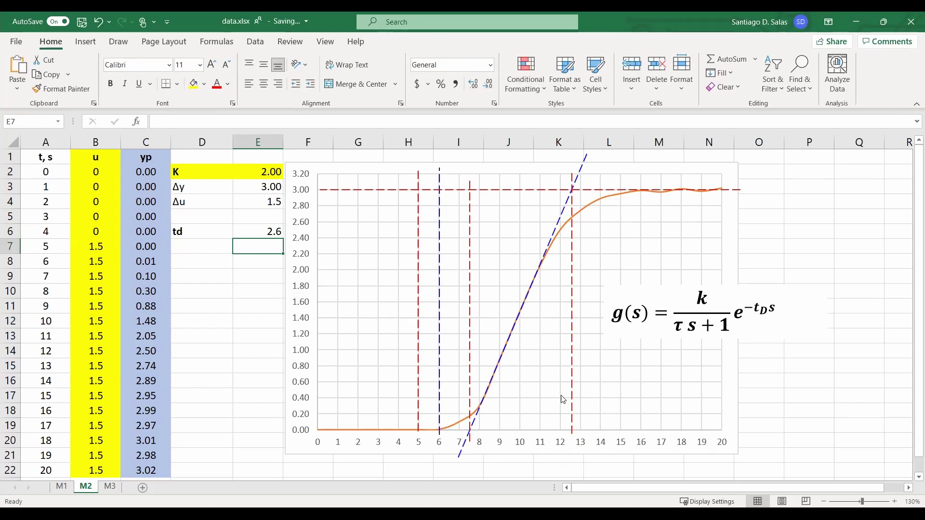
Step: Enter the label "Tau + td + t_ant" in D8, widen column D to fit it, and make the label bold
{"action": "key", "text": "Left"}
{"action": "key", "text": "Down"}
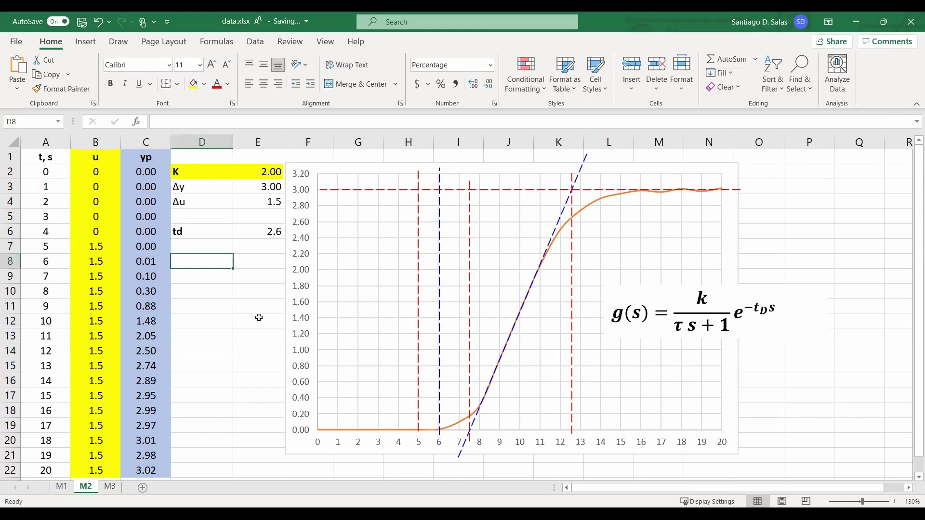
{"action": "type", "text": "Tau"}
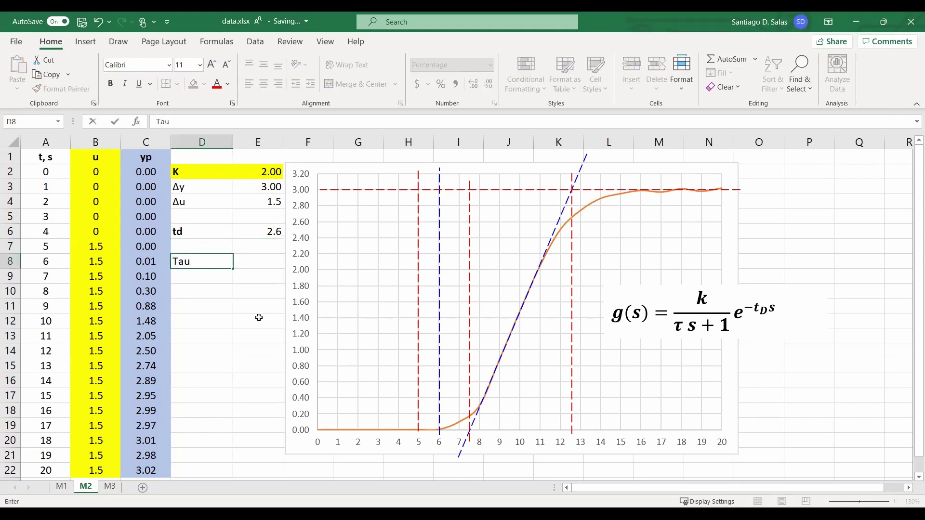
{"action": "type", "text": " + td + t_ant"}
{"action": "key", "text": "Return"}
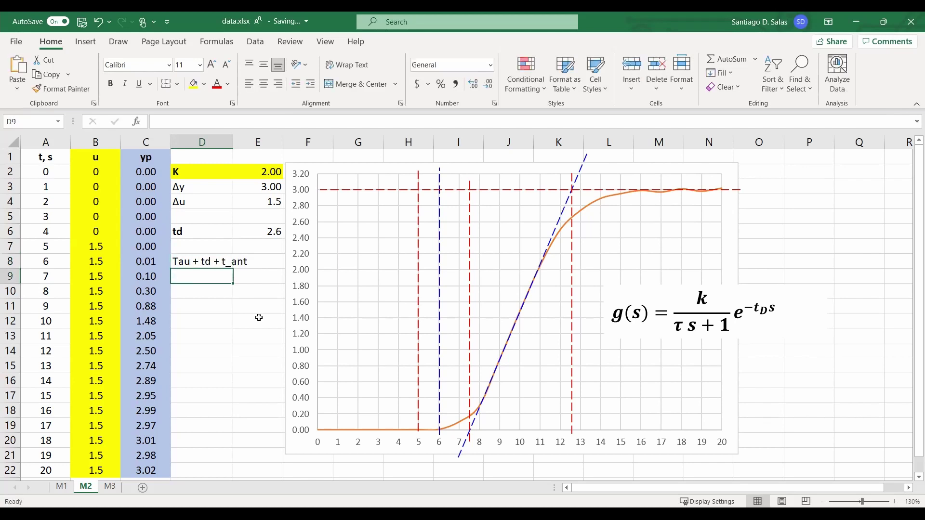
{"action": "left_click_drag", "start_coordinate": [233, 143], "coordinate": [251, 144]}
{"action": "key", "text": "Up"}
{"action": "key", "text": "ctrl+b"}
Step: Enter 12.6 in E8 as the value of Tau + td + t_ant
{"action": "left_click", "coordinate": [273, 265]}
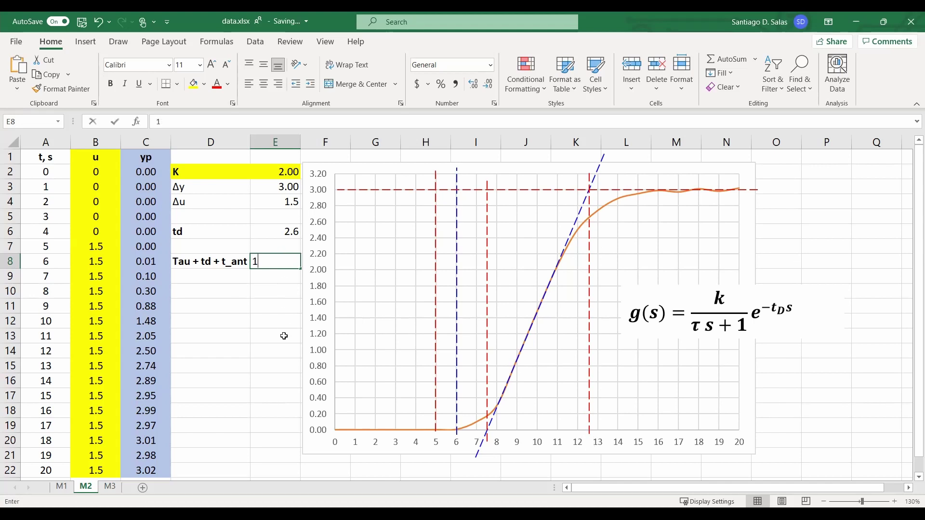
{"action": "type", "text": "12.6"}
{"action": "key", "text": "Return"}
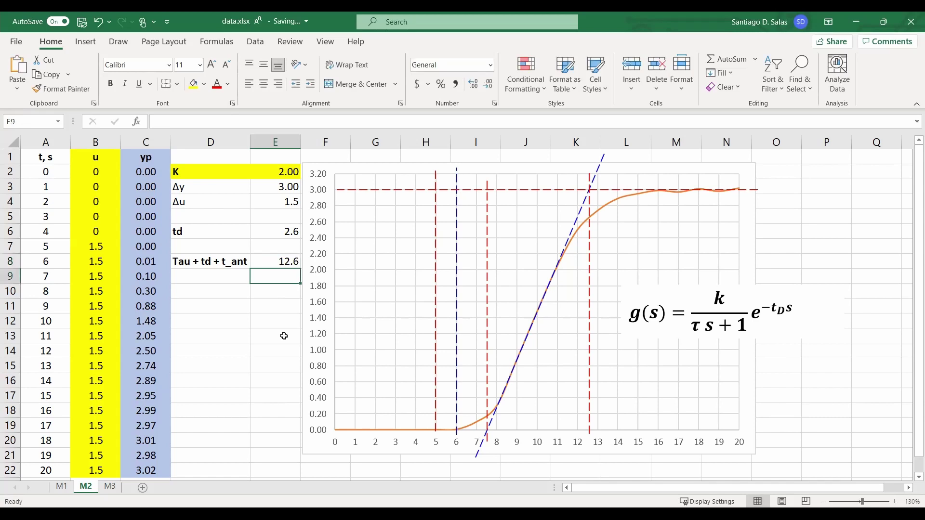
Step: Enter the label Tau in D10
{"action": "key", "text": "Left"}
{"action": "key", "text": "Down"}
{"action": "type", "text": "Tau"}
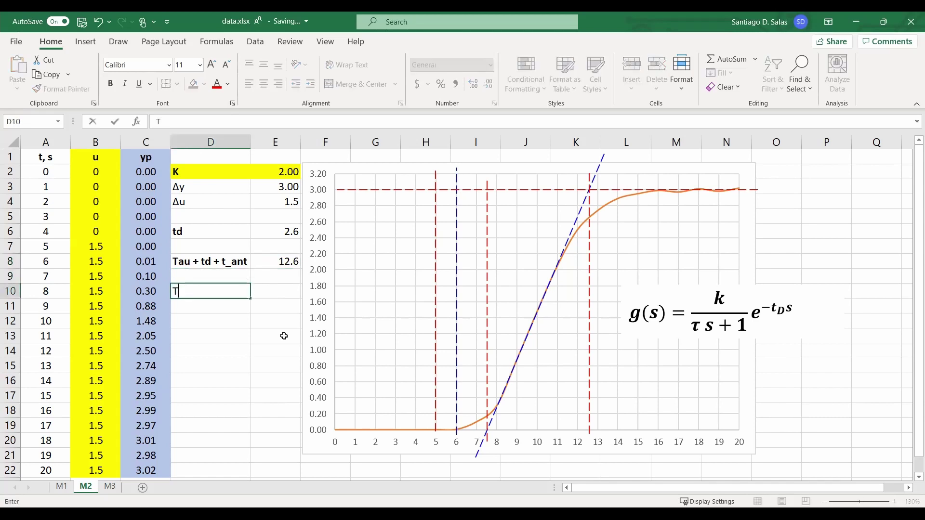
{"action": "key", "text": "Delete"}
{"action": "key", "text": "Return"}
Step: Calculate Tau in E10 with the formula =E8-E6-5
{"action": "key", "text": "Up"}
{"action": "key", "text": "Right"}
{"action": "type", "text": "="}
{"action": "key", "text": "Up"}
{"action": "key", "text": "Up"}
{"action": "type", "text": "-"}
{"action": "key", "text": "Up"}
{"action": "key", "text": "Up"}
{"action": "key", "text": "Up"}
{"action": "key", "text": "Up"}
{"action": "type", "text": "-5"}
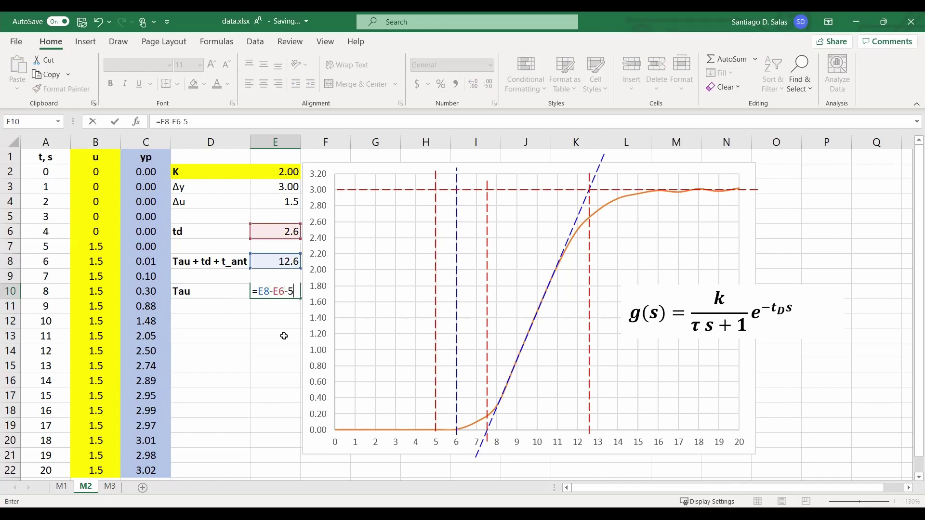
{"action": "key", "text": "Return"}
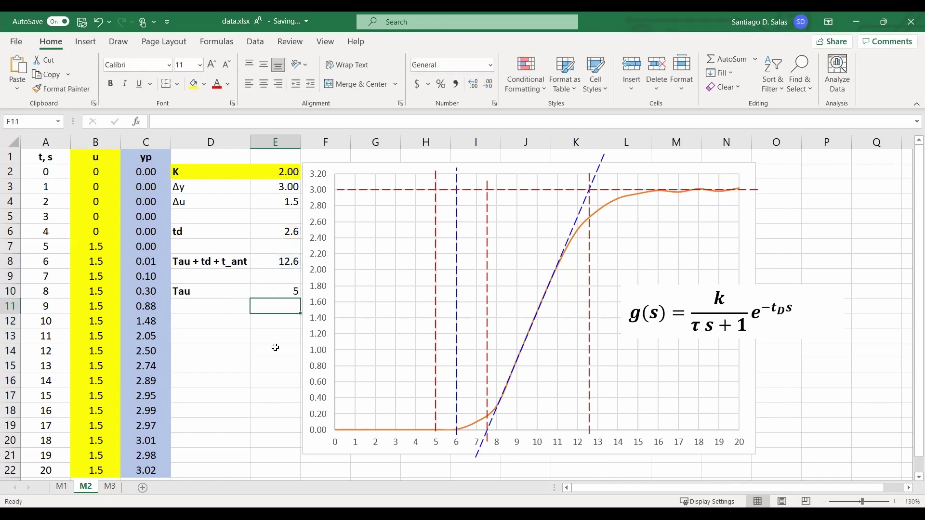
Step: Fill the td cells D6:E6 and the Tau cells D10:E10 with yellow
{"action": "left_click", "coordinate": [272, 292]}
{"action": "left_click_drag", "start_coordinate": [220, 294], "coordinate": [273, 292]}
{"action": "left_click_drag", "start_coordinate": [202, 227], "coordinate": [264, 227], "text": "ctrl"}
{"action": "left_click", "coordinate": [193, 84]}
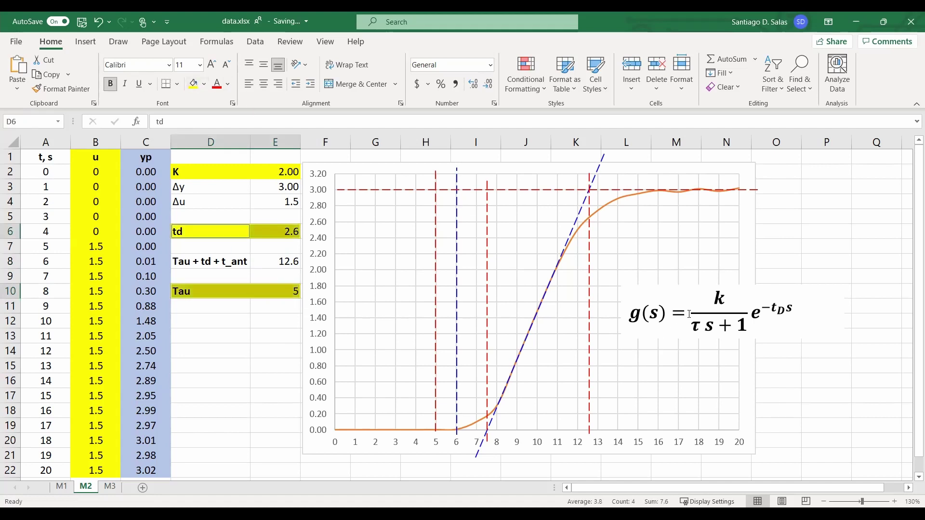
Step: Replace k with 2, τ with 5 and the dead time tD with 2.6 in the g(s) equation
{"action": "left_click", "coordinate": [708, 301]}
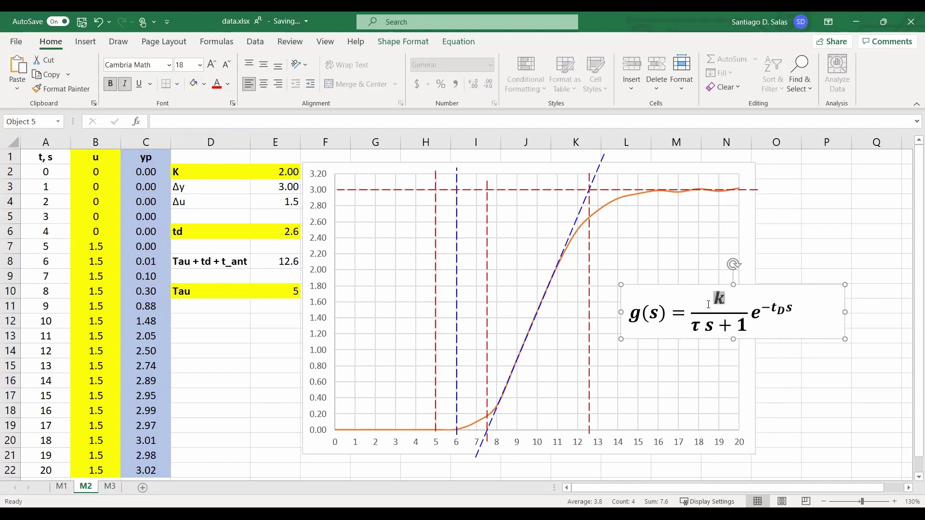
{"action": "type", "text": "2"}
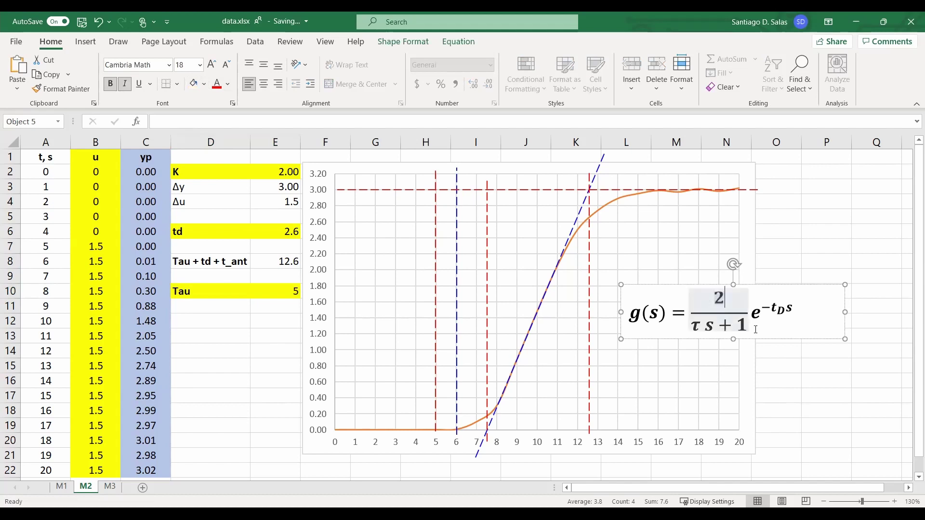
{"action": "double_click", "coordinate": [708, 328]}
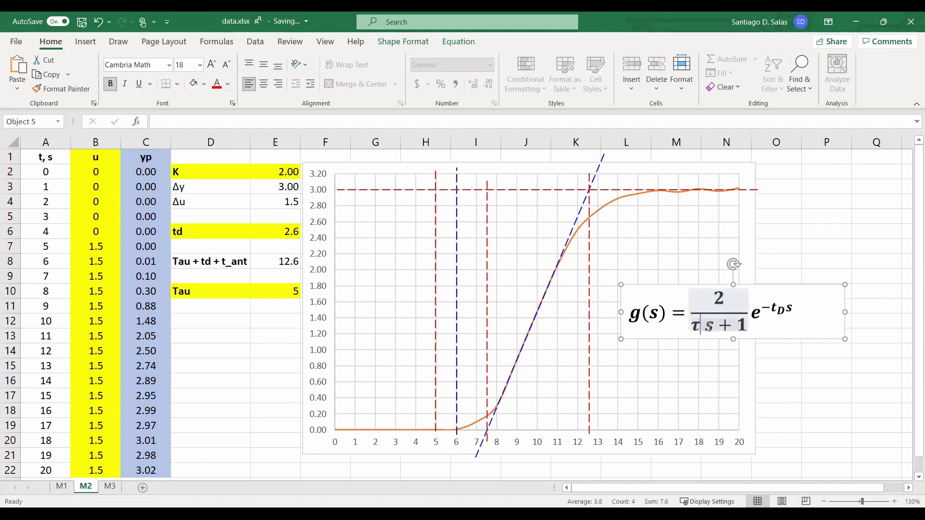
{"action": "type", "text": "5"}
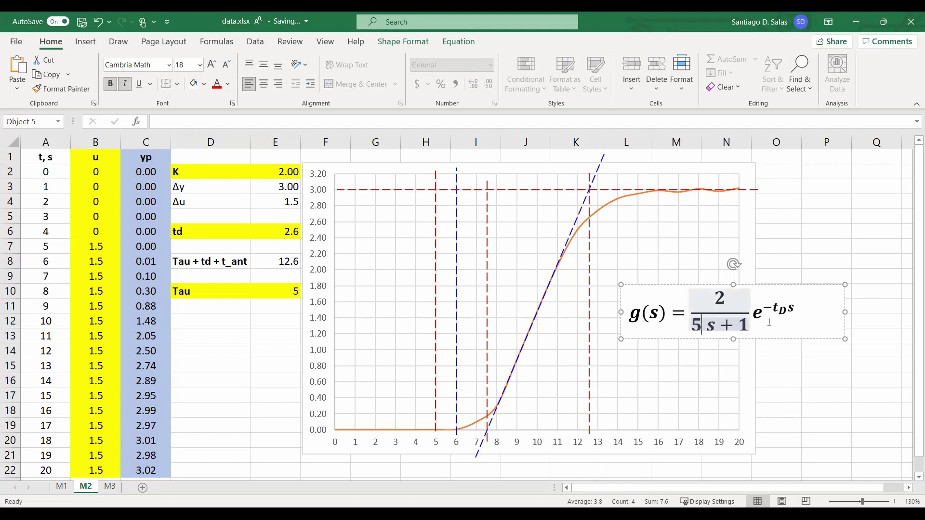
{"action": "left_click", "coordinate": [786, 315]}
{"action": "double_click", "coordinate": [787, 315]}
{"action": "type", "text": "2.6"}
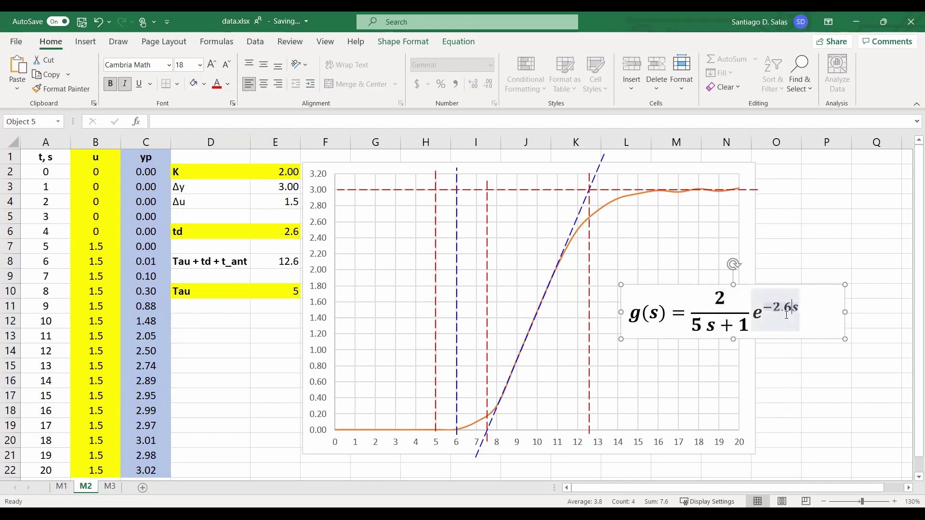
Step: Narrow the equation's text box to fit the completed transfer function and deselect it
{"action": "left_click", "coordinate": [848, 311]}
{"action": "left_click", "coordinate": [819, 309]}
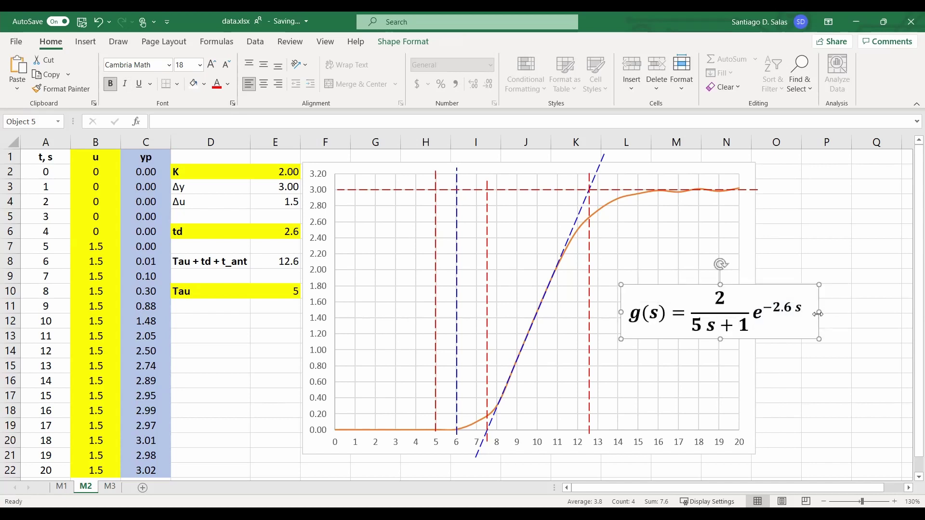
{"action": "left_click_drag", "start_coordinate": [821, 310], "coordinate": [809, 312]}
{"action": "left_click", "coordinate": [827, 351]}
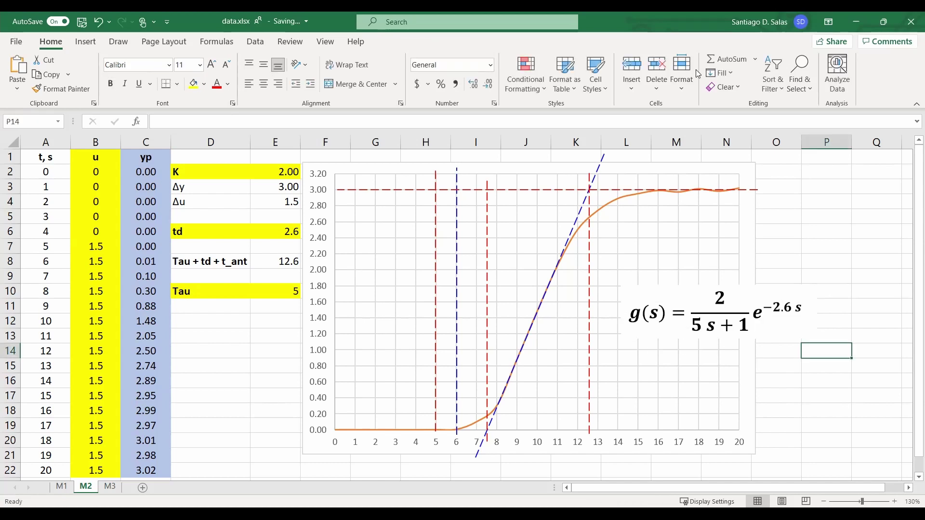